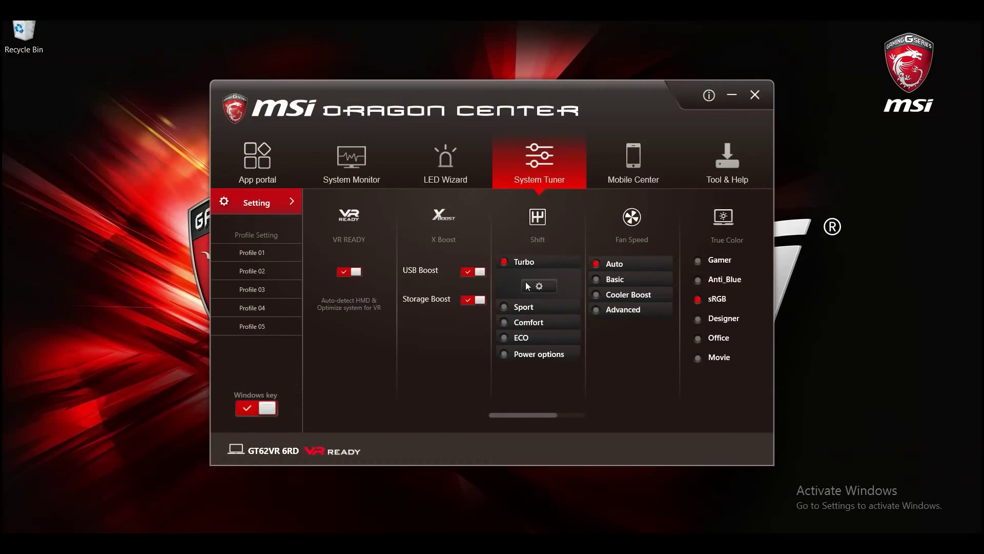
Switch Fan Speed to Advanced, raise the low CPU curve points (first to 43%), and save
left_click(527, 286)
left_click(516, 205)
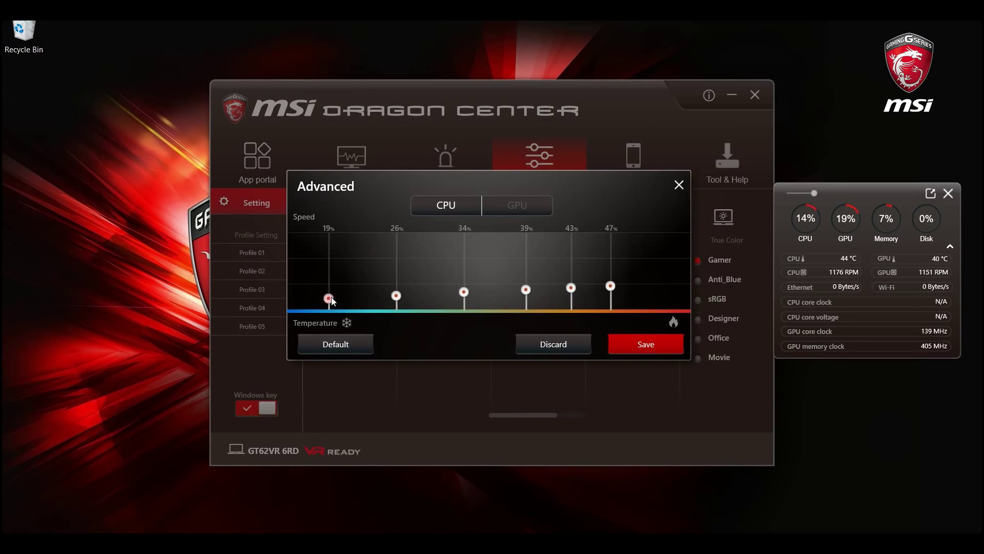
left_click_drag(330, 298, 400, 287)
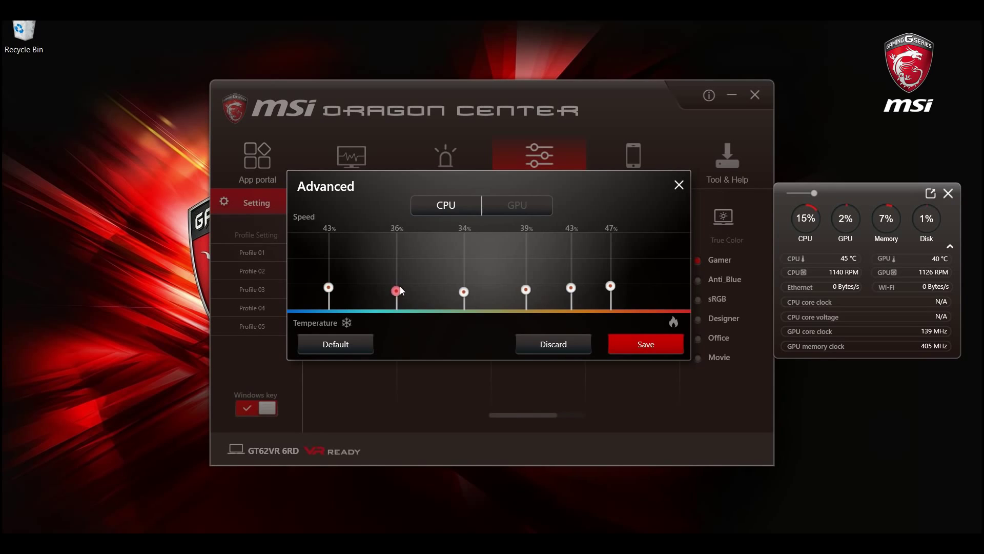
left_click_drag(464, 291, 466, 281)
left_click(624, 335)
left_click(535, 211)
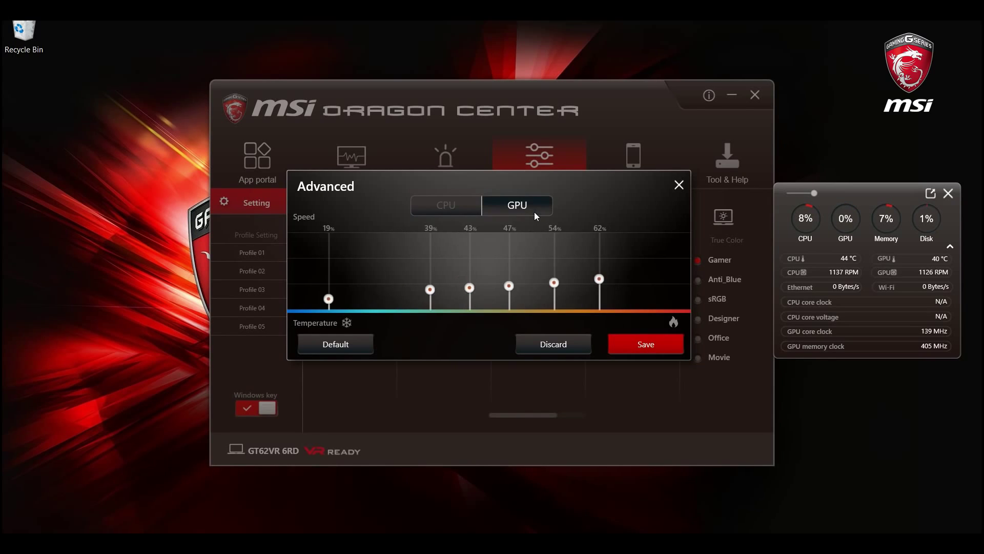
left_click(625, 341)
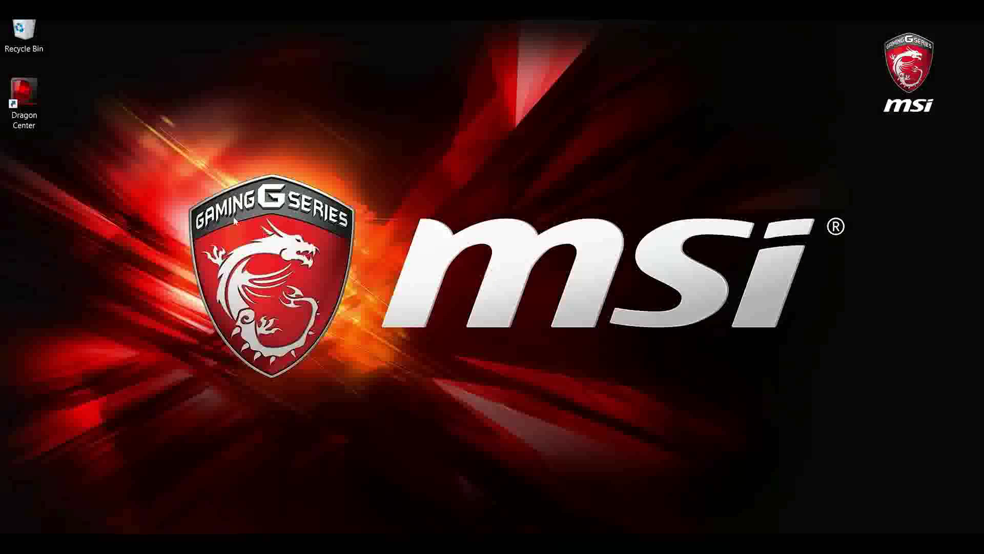
Launch Dragon Center and view the App portal, System Monitor and LED Wizard introductions
double_click(24, 97)
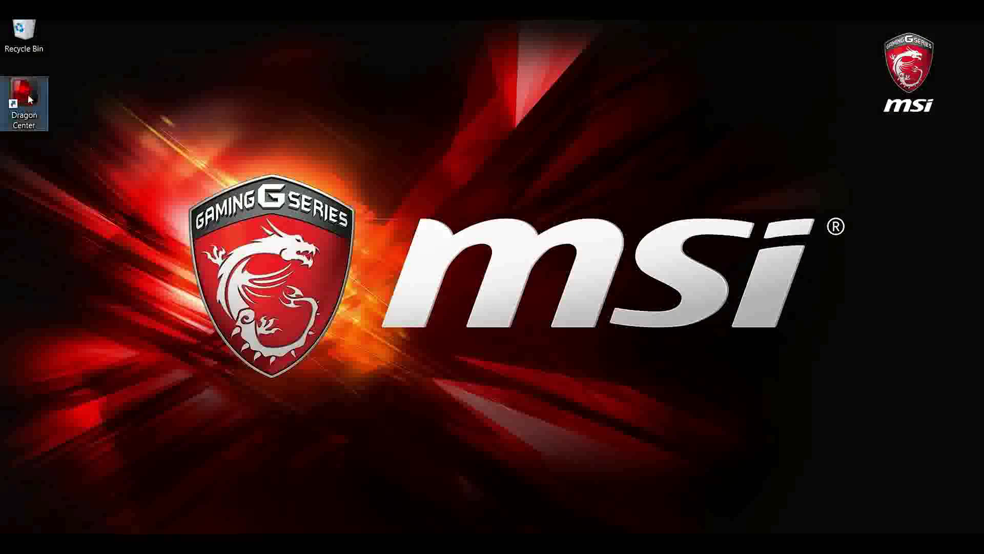
left_click(712, 94)
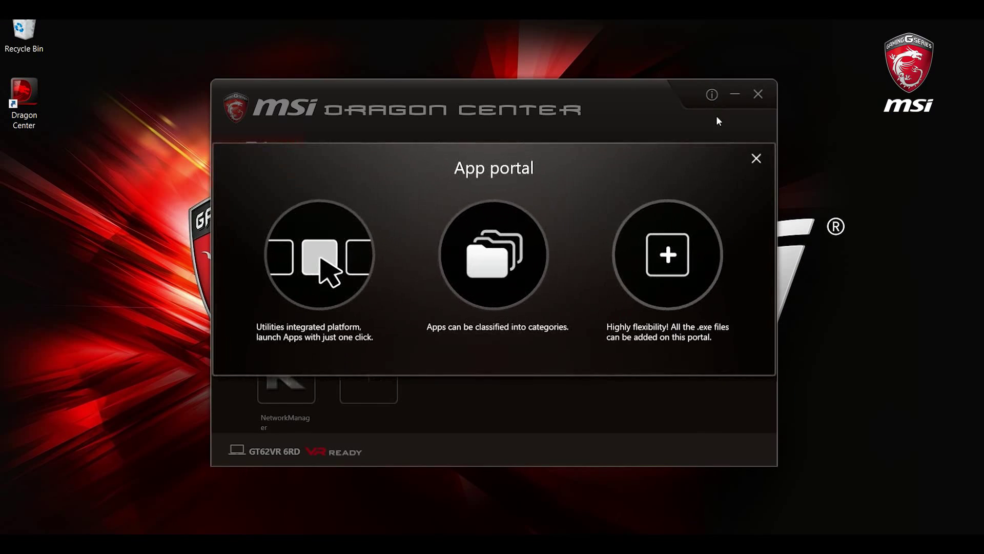
left_click(750, 162)
left_click(350, 153)
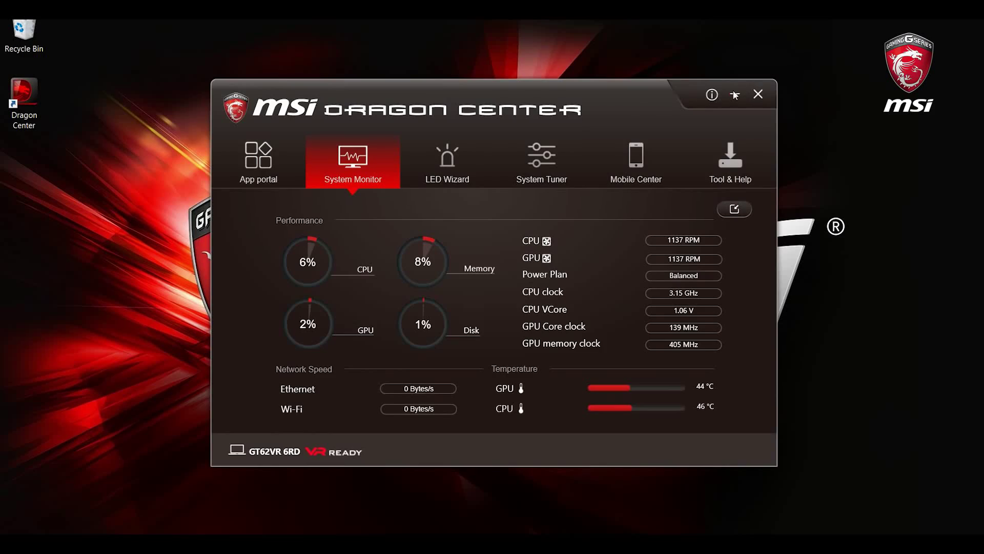
left_click(712, 94)
left_click(755, 159)
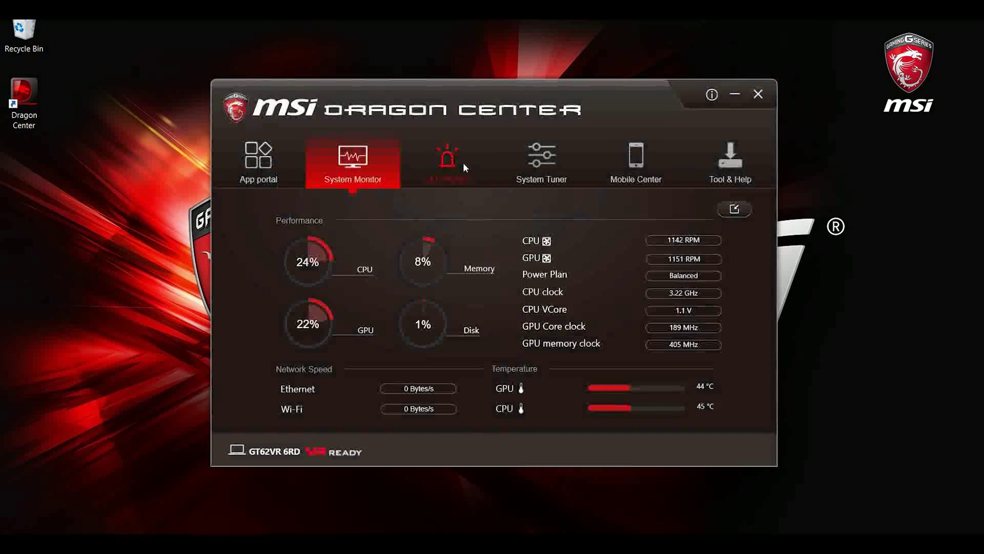
left_click(463, 162)
left_click(712, 95)
left_click(752, 162)
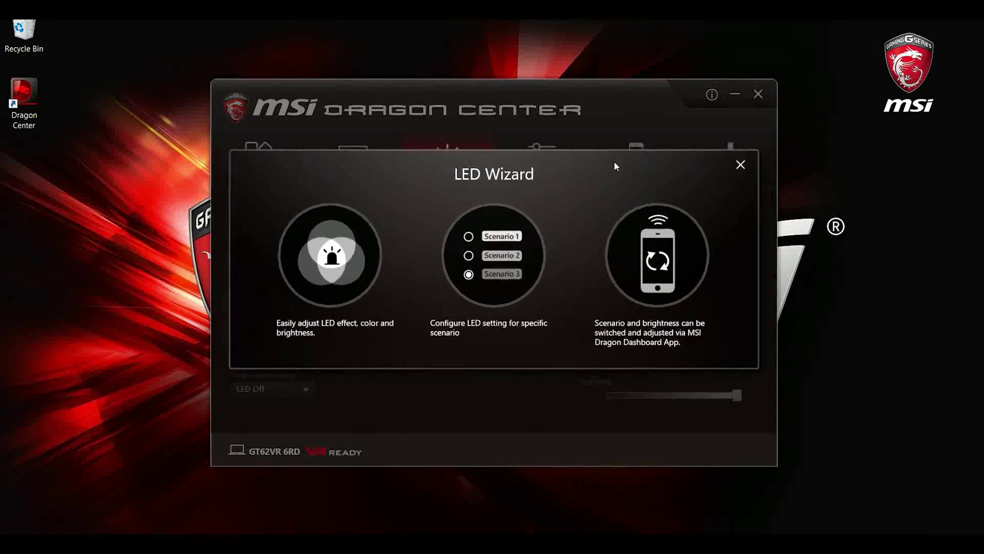
View the System Tuner, Mobile Center and Tool & Help introductions
left_click(567, 159)
left_click(712, 95)
left_click(751, 161)
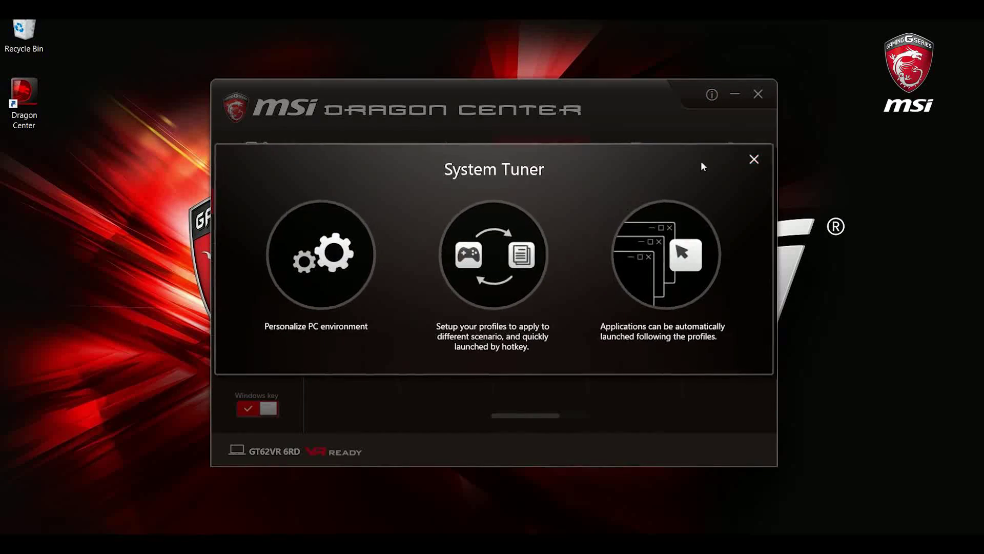
left_click(640, 158)
left_click(712, 94)
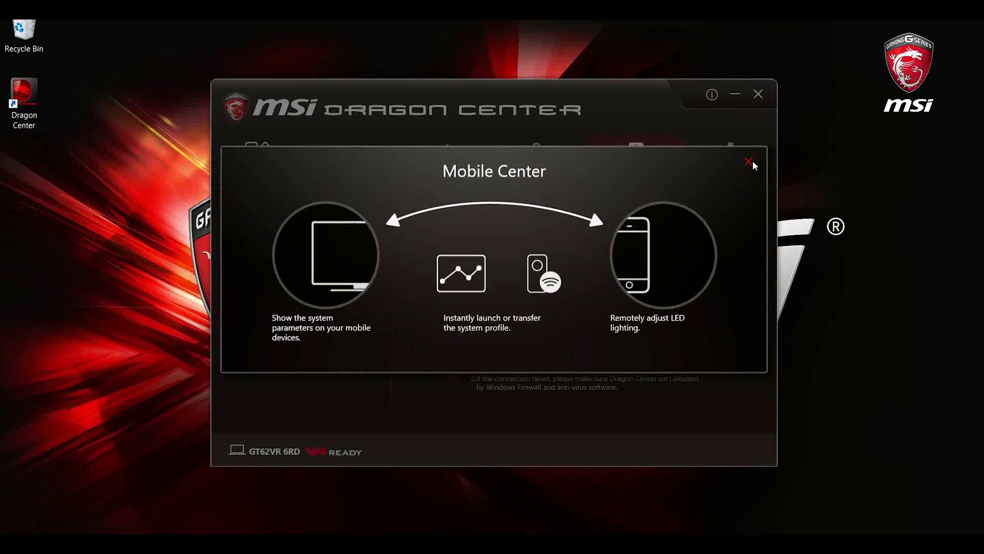
left_click(754, 160)
left_click(735, 155)
left_click(711, 96)
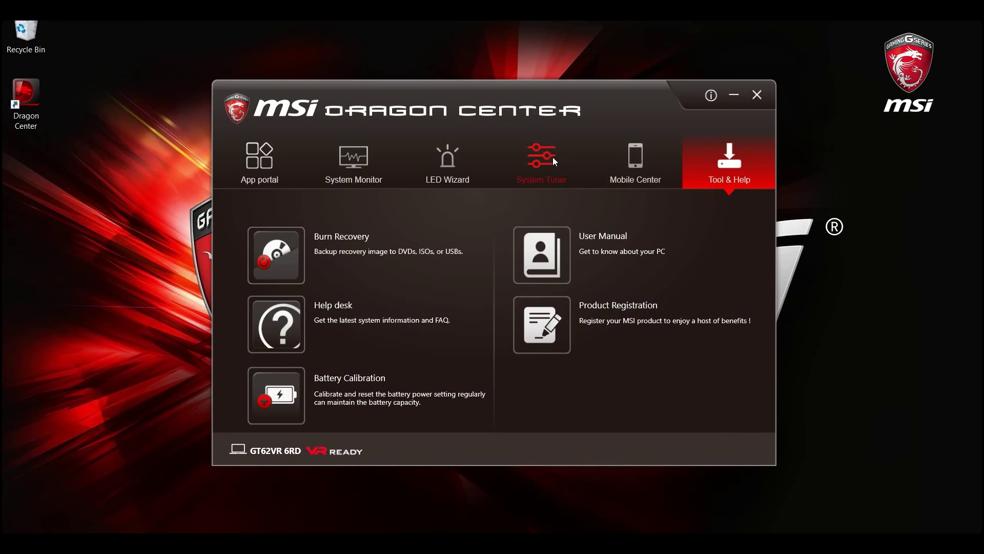
Browse Profile 01, Profile 02 and Profile 05, then return to the System Tuner page
left_click(543, 159)
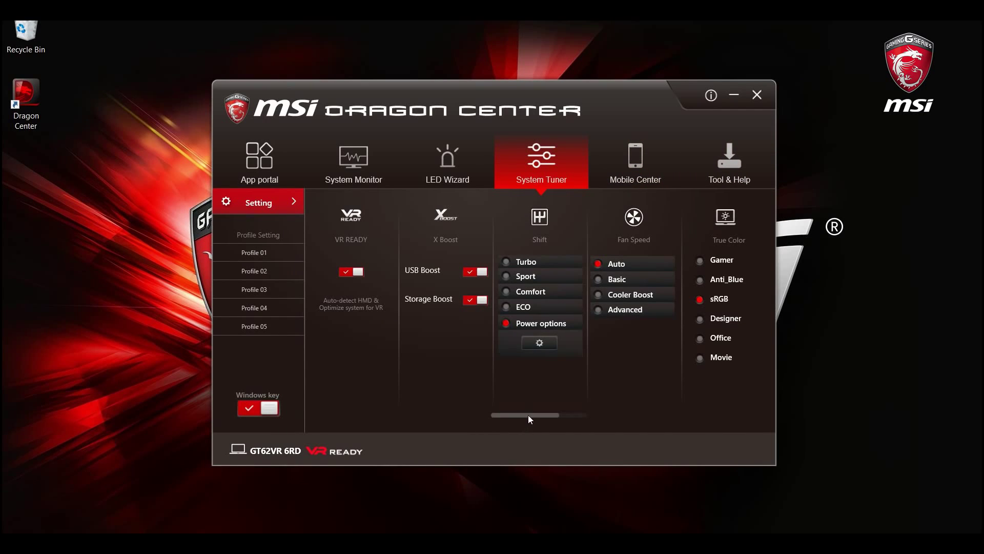
left_click_drag(528, 414, 508, 416)
left_click(261, 255)
left_click(256, 270)
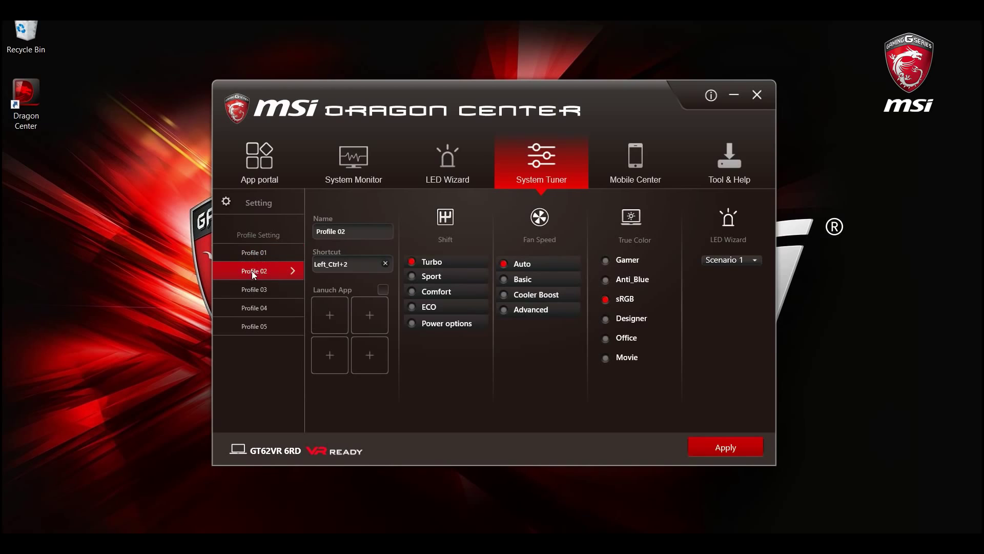
left_click(254, 329)
left_click(688, 153)
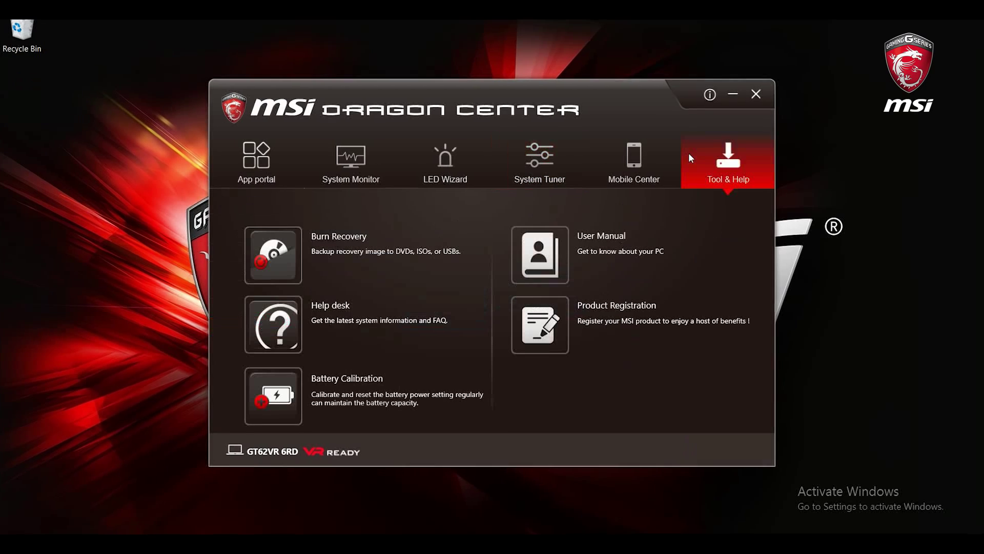
left_click(521, 167)
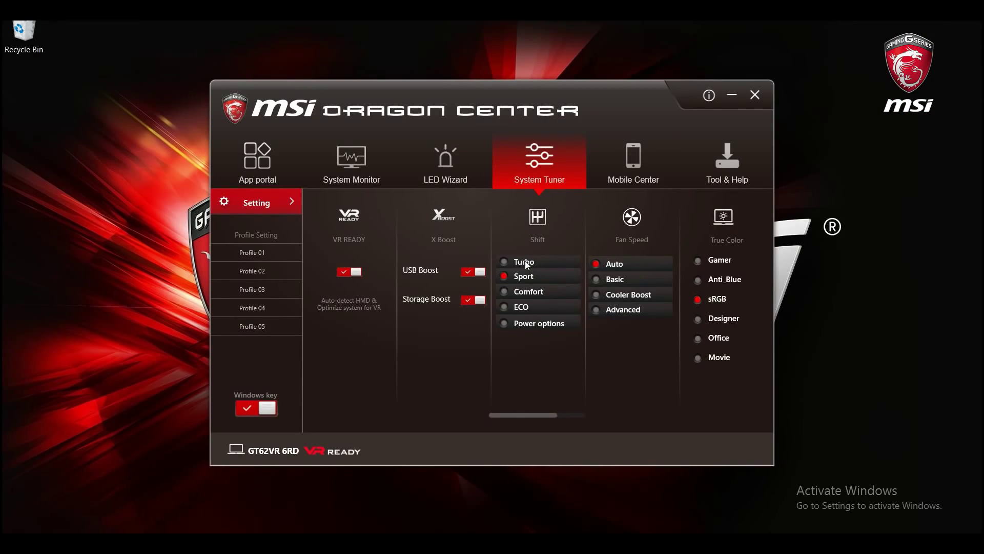
Switch Shift to Turbo and try changing the Core 1 and Core 2 ratios in its settings
left_click(524, 262)
left_click(549, 289)
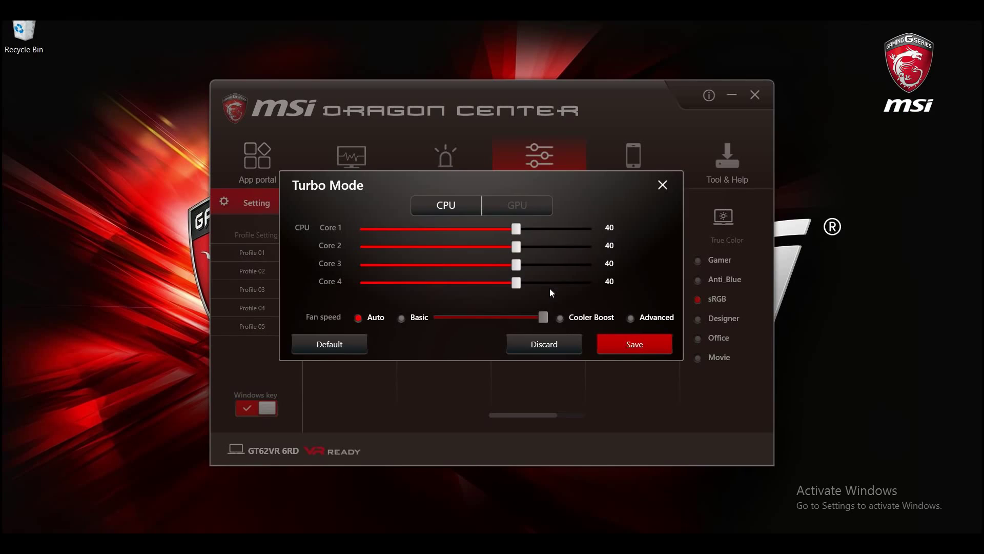
left_click(509, 204)
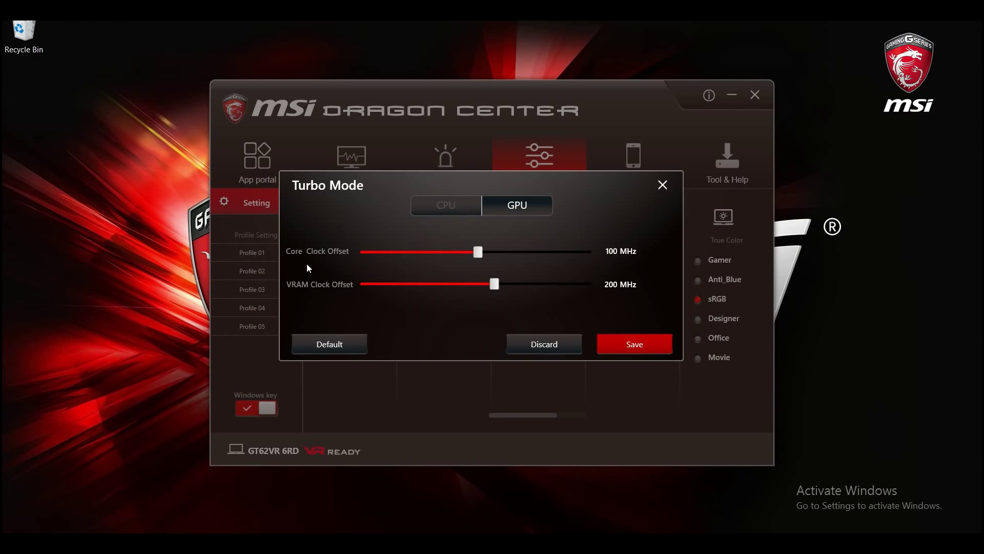
left_click(460, 211)
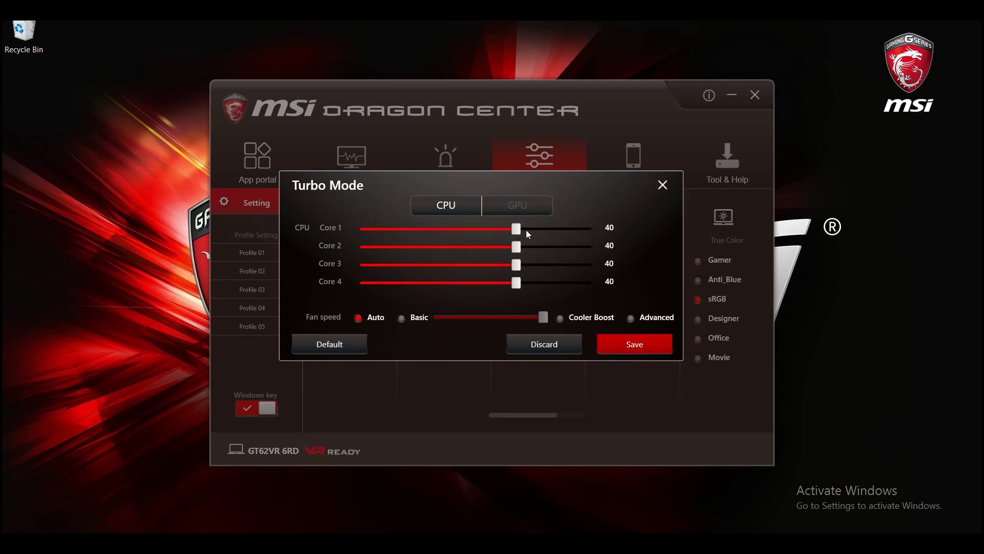
mouse_move(526, 230)
left_mouse_down()
mouse_move(538, 232)
mouse_move(514, 243)
left_mouse_up()
left_click_drag(591, 254, 452, 251)
Set the GPU VRAM clock offset to 196 MHz and save the Turbo overclock
left_click(517, 205)
mouse_move(494, 284)
left_mouse_down()
mouse_move(532, 285)
mouse_move(492, 284)
left_mouse_up()
left_click(463, 251)
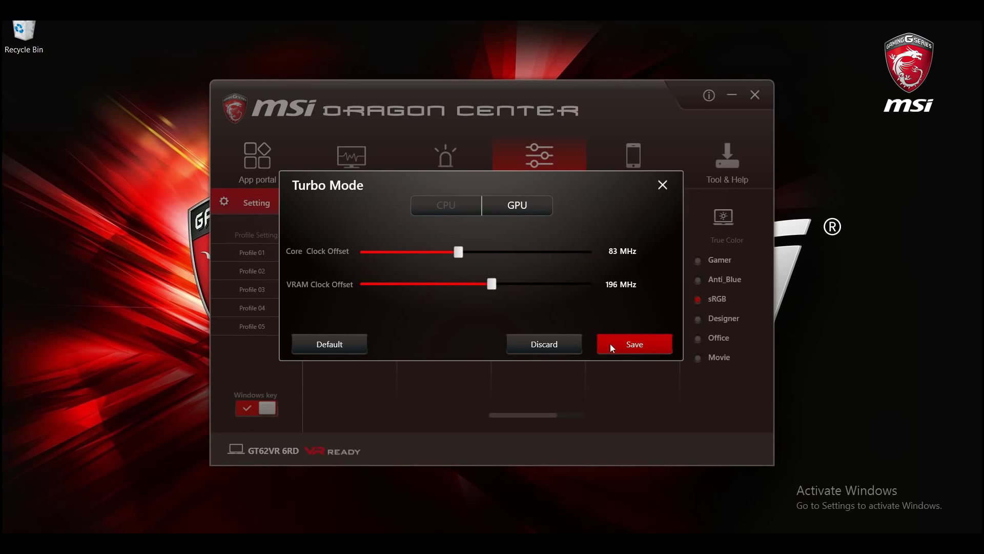
left_click(647, 343)
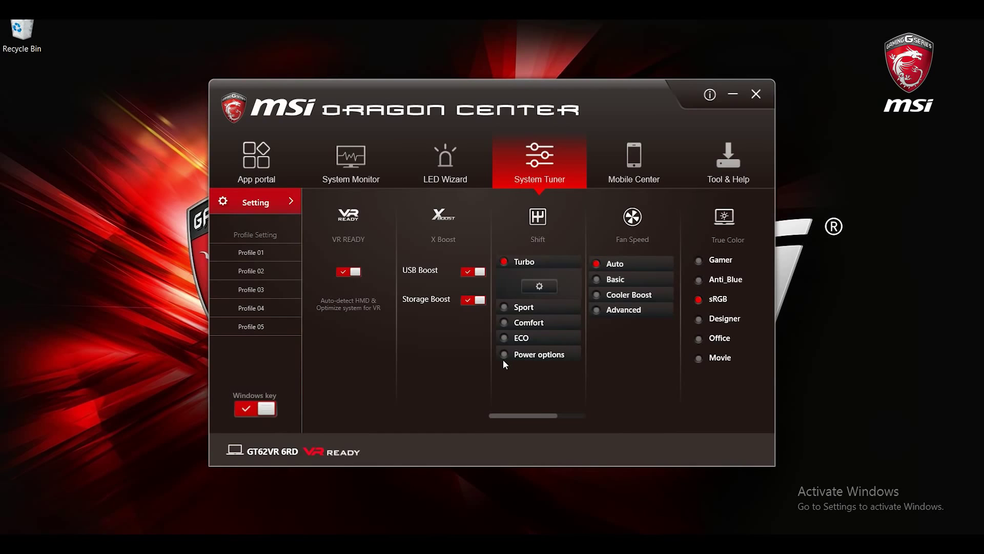
Cycle the Shift mode through Sport, Comfort and ECO, ending on Power options
left_click(533, 306)
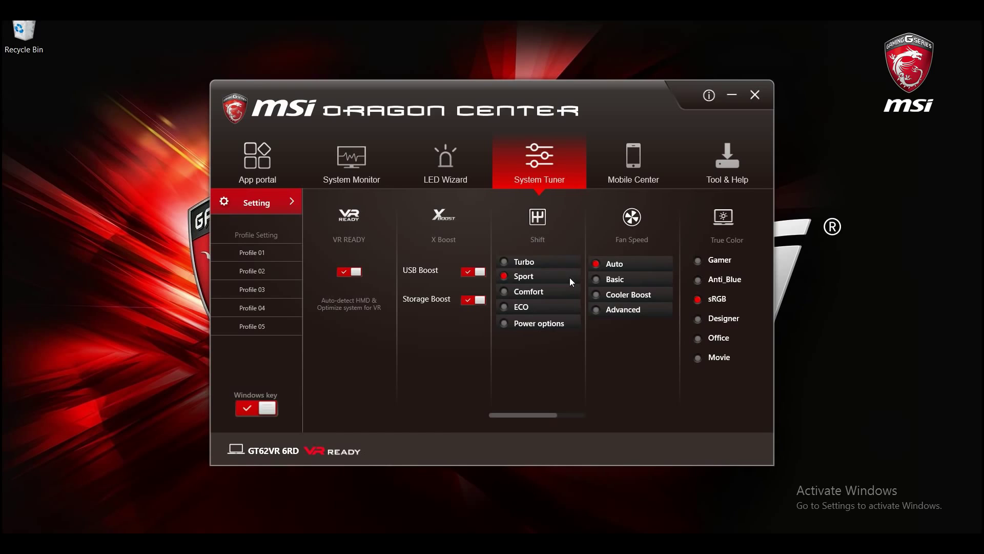
left_click(534, 292)
left_click(569, 304)
left_click(572, 320)
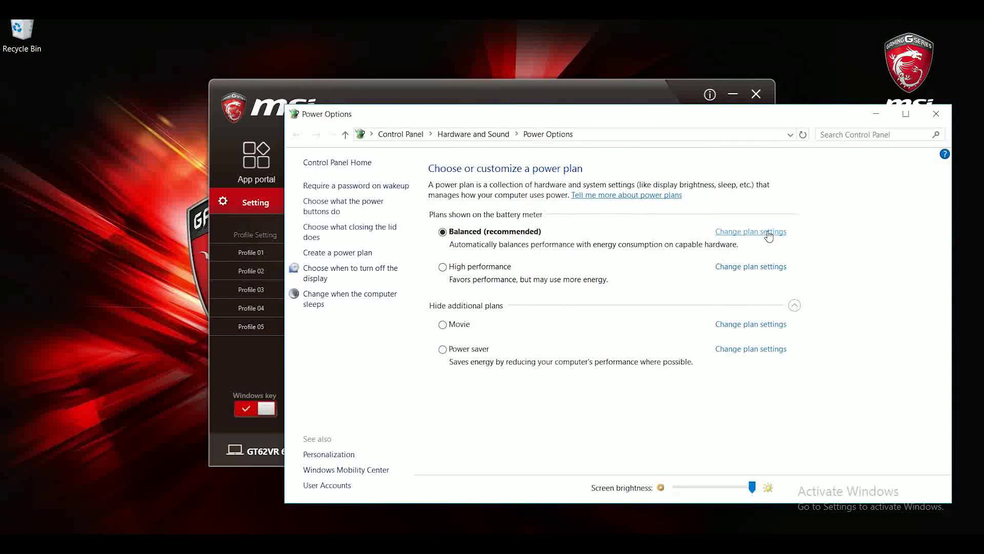
Inspect the Balanced plan's Power buttons and lid advanced settings, then close Power Options
left_click(767, 232)
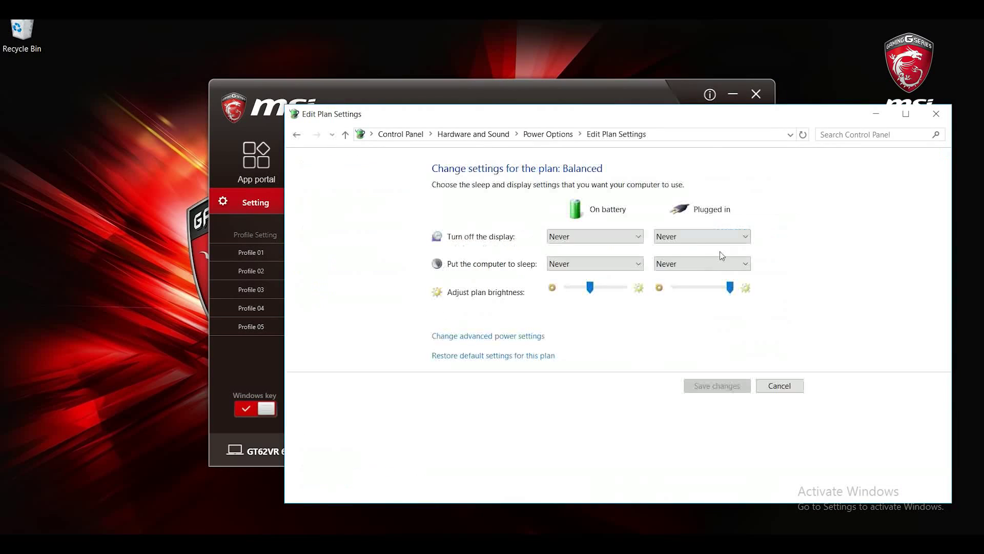
left_click(487, 336)
scroll(259, 234, "down", 2)
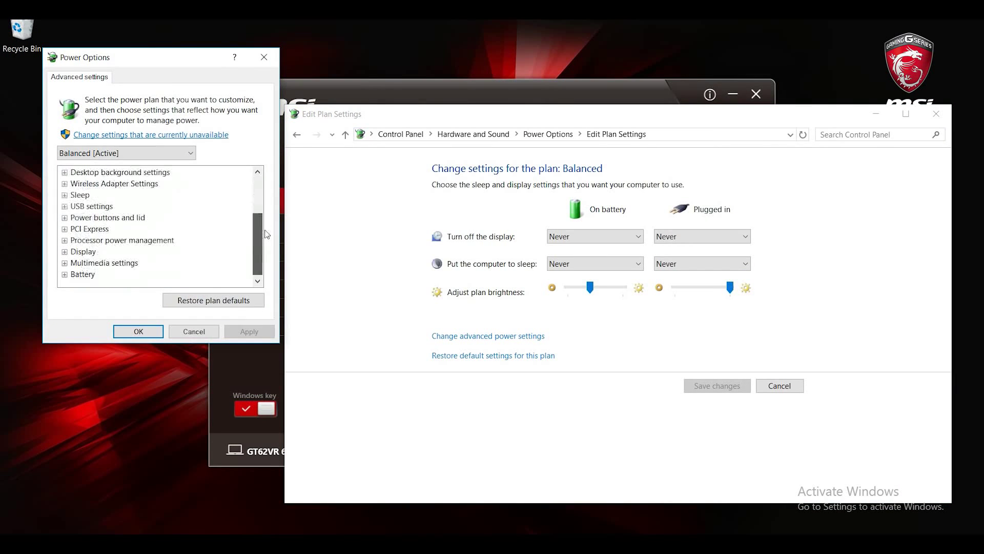
double_click(122, 218)
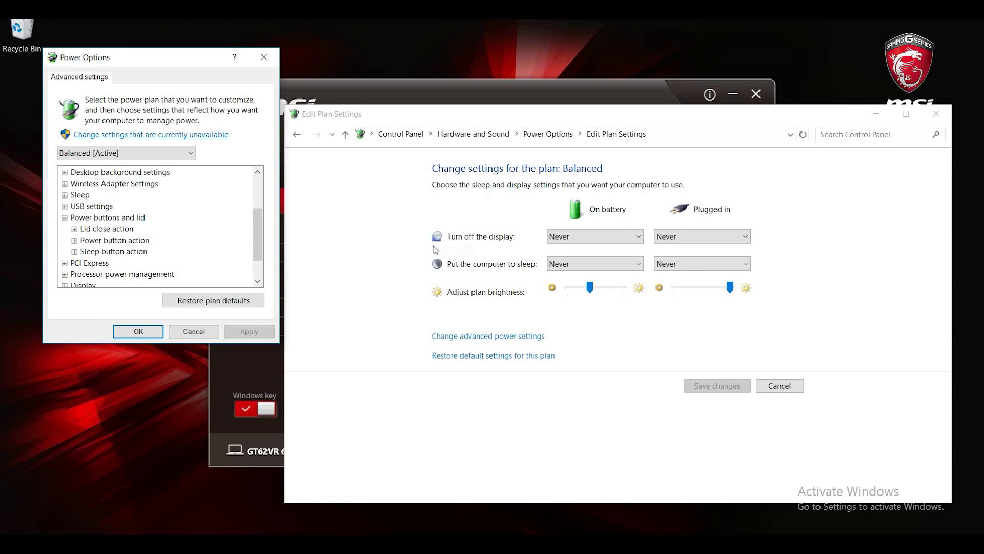
mouse_move(254, 243)
left_mouse_down()
mouse_move(260, 211)
mouse_move(259, 241)
left_mouse_up()
key("Escape")
key("Escape")
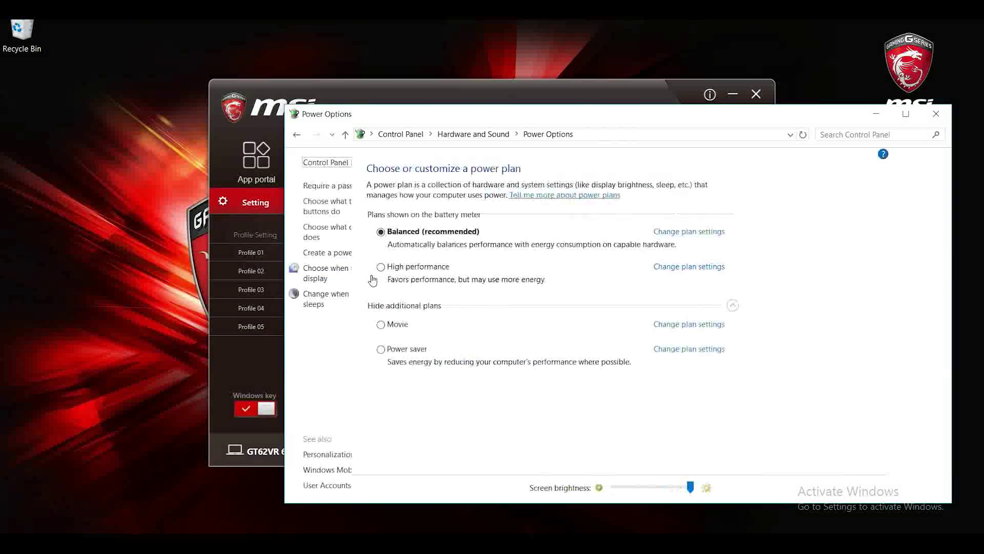
left_click(936, 114)
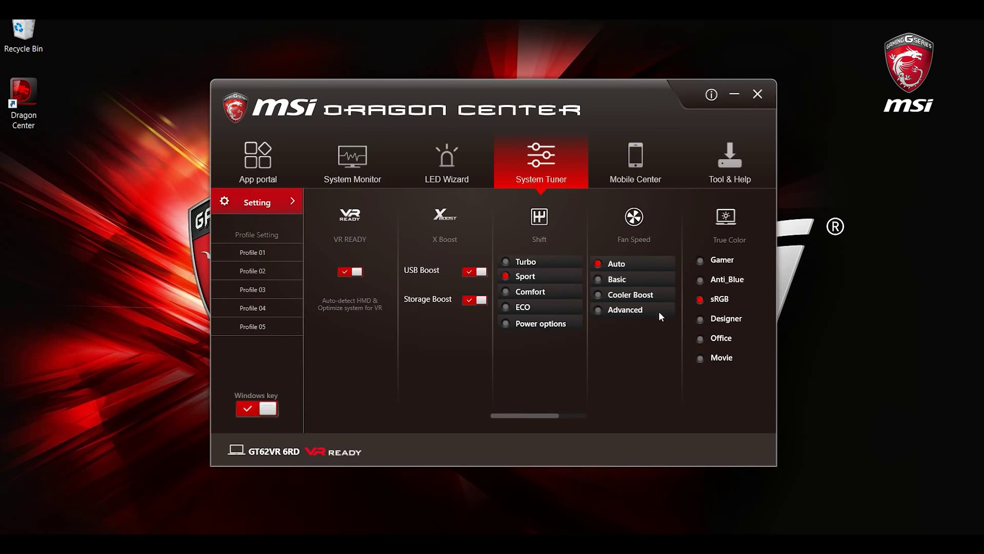
Pop out the System Monitor as an expanded floating widget, then return to System Tuner
left_click(365, 176)
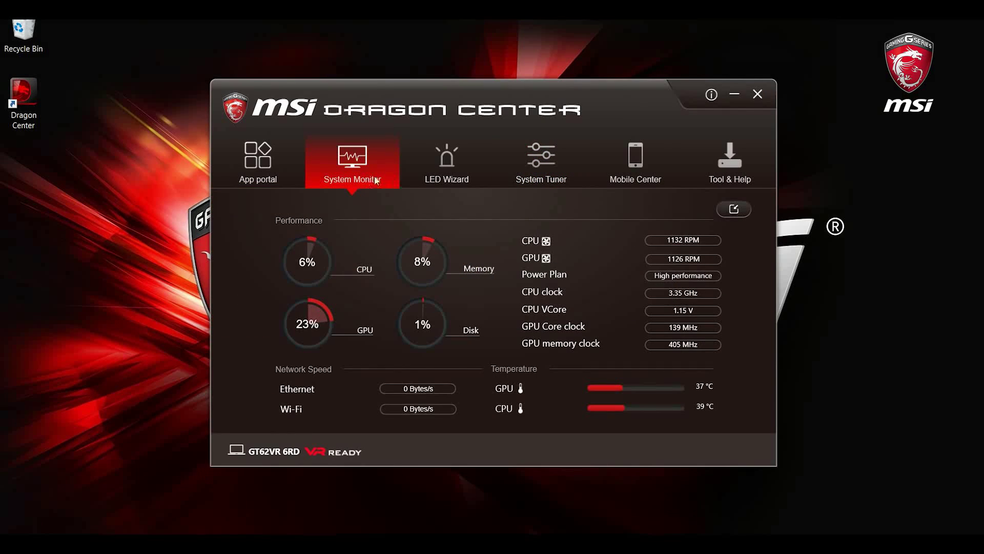
left_click(743, 213)
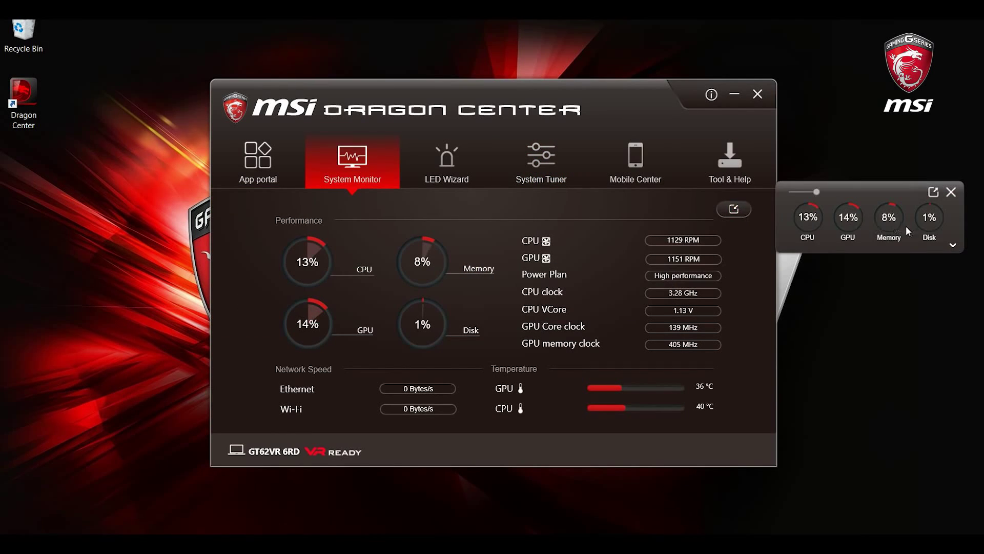
left_click(952, 246)
left_click(543, 162)
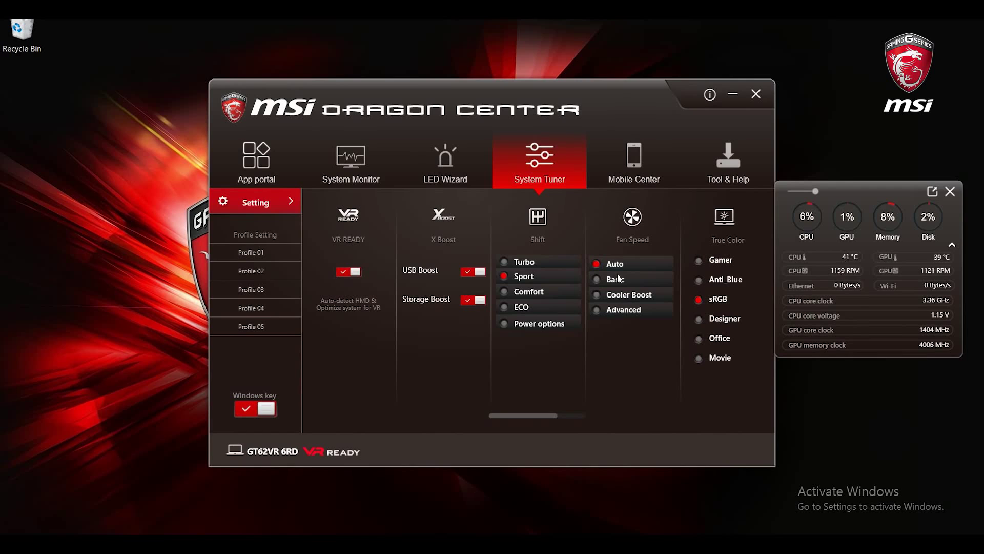
Set Fan Speed to Basic lowered toward Slow, then switch to Cooler Boost
left_click(618, 280)
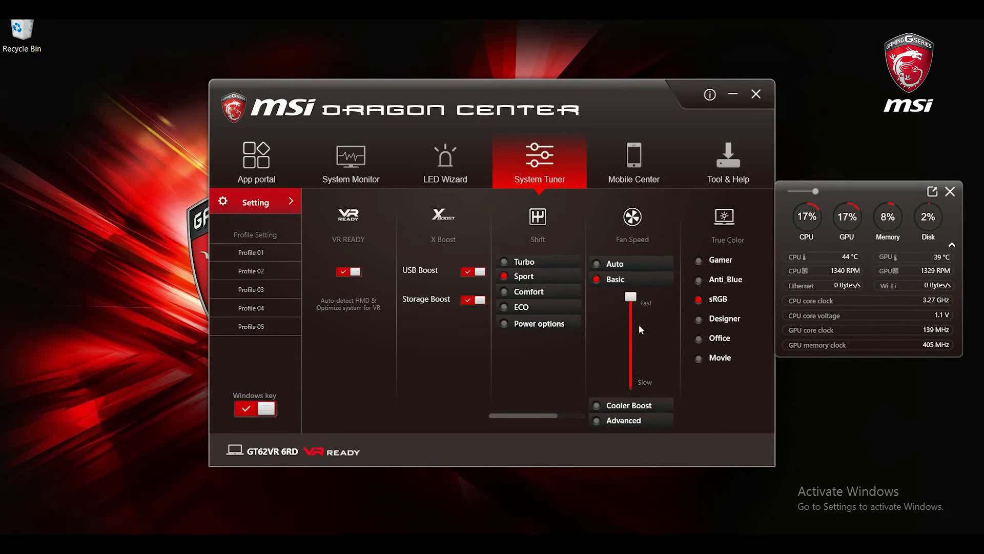
left_click(631, 356)
left_click(631, 404)
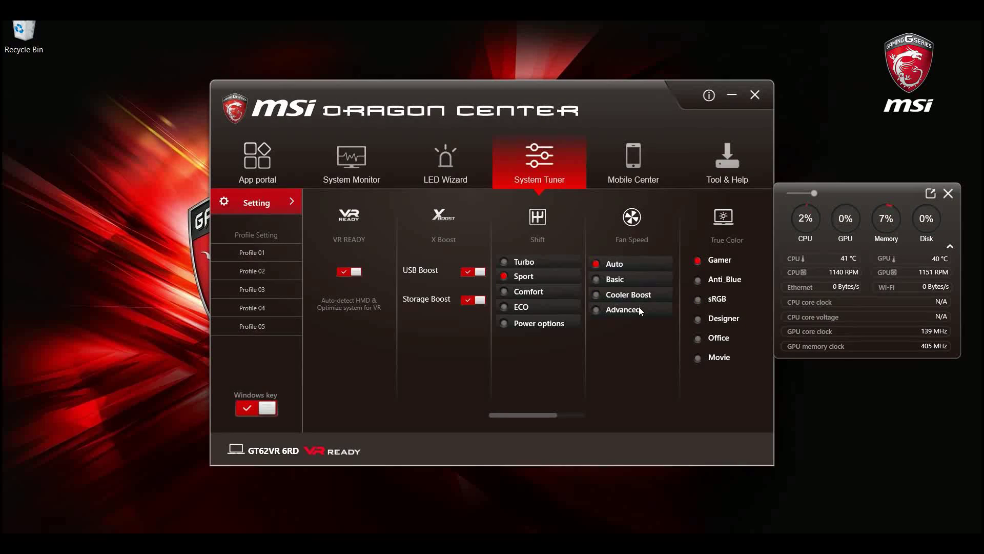
Switch Fan Speed to Advanced, raise the first and third CPU curve points, and save
left_click(638, 309)
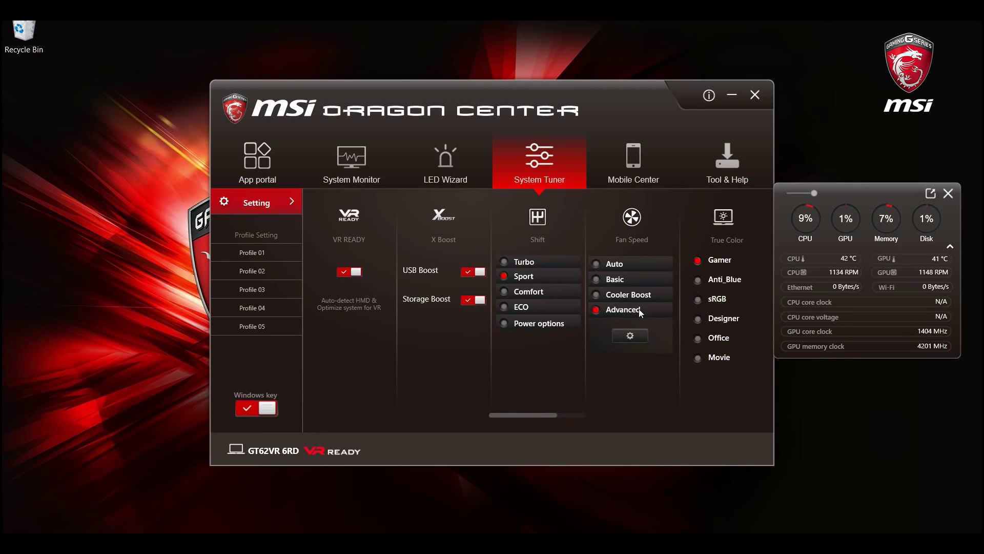
left_click(631, 336)
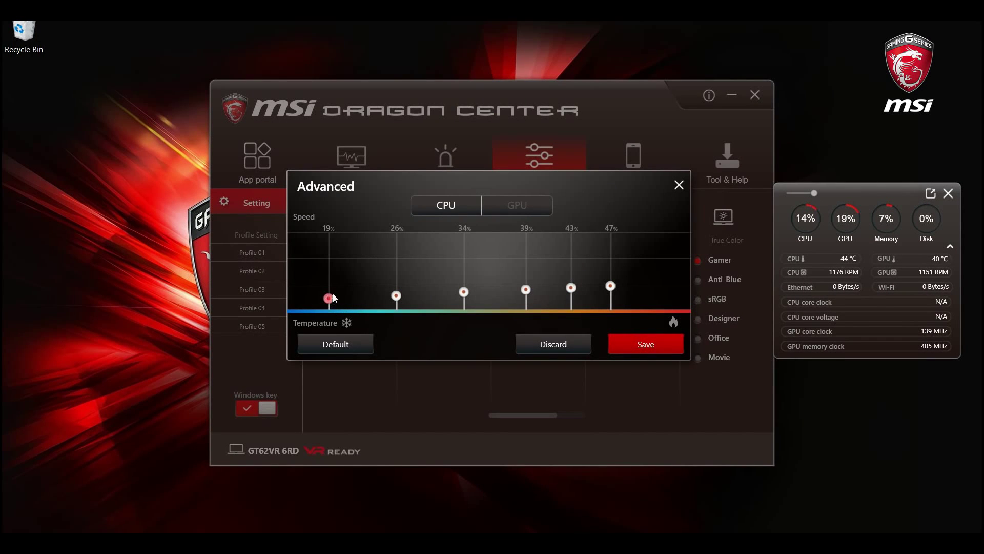
left_click_drag(333, 293, 382, 289)
left_click_drag(459, 290, 469, 280)
left_click(534, 212)
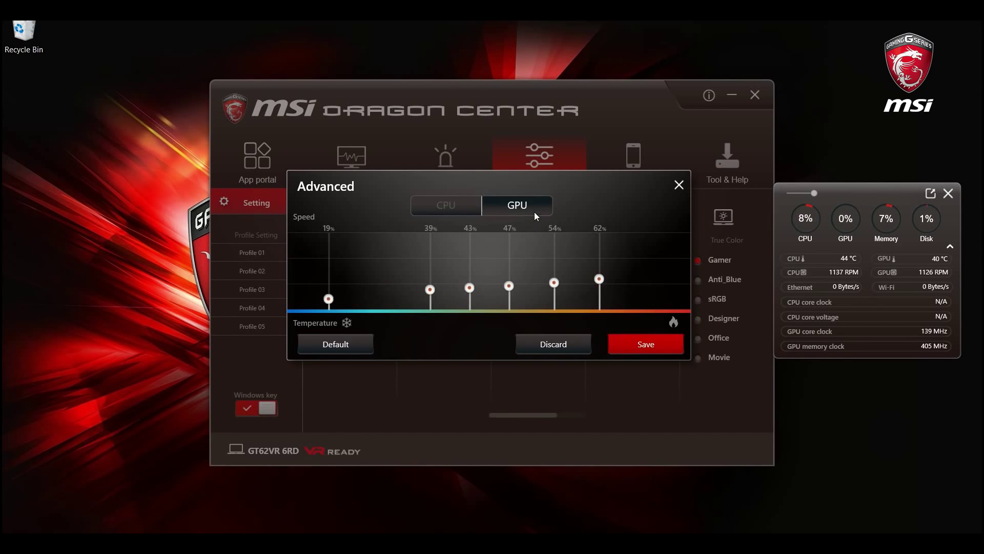
left_click(625, 342)
Drop the GPU curve's 19% and 39% points and all three low CPU points to 0%, then save
left_click(630, 337)
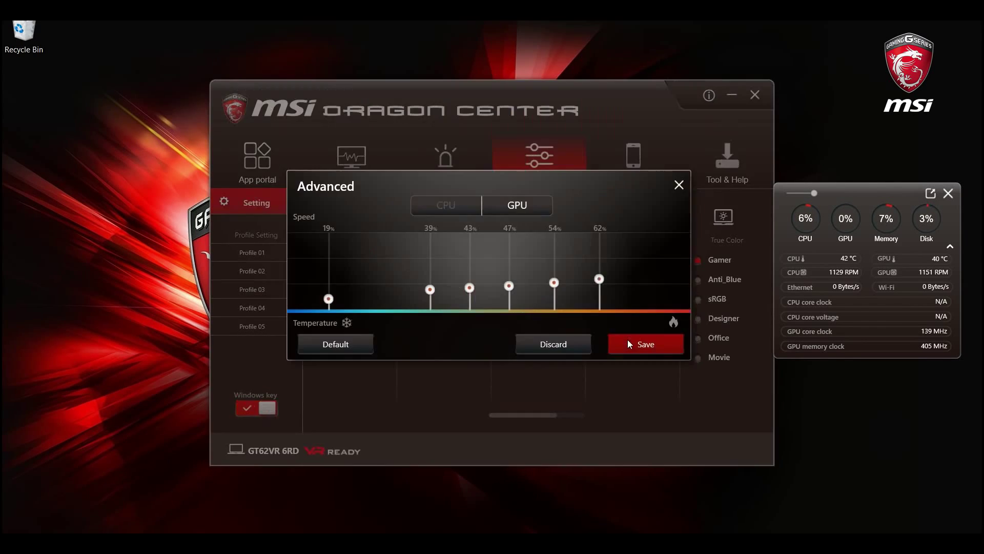
left_click_drag(330, 299, 330, 308)
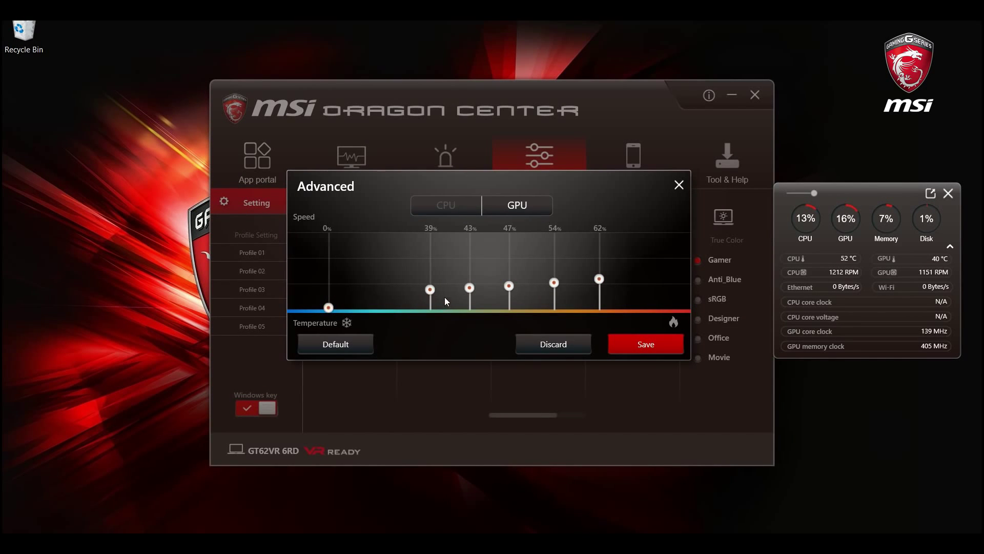
left_click_drag(433, 290, 507, 308)
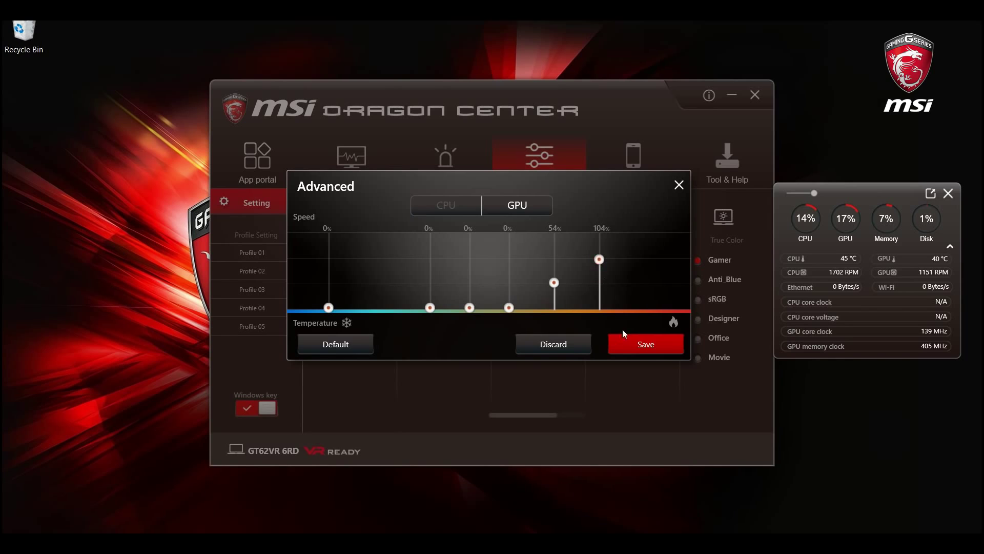
left_click(443, 205)
left_click_drag(330, 305, 329, 308)
left_click_drag(396, 286, 396, 308)
left_click_drag(464, 281, 463, 308)
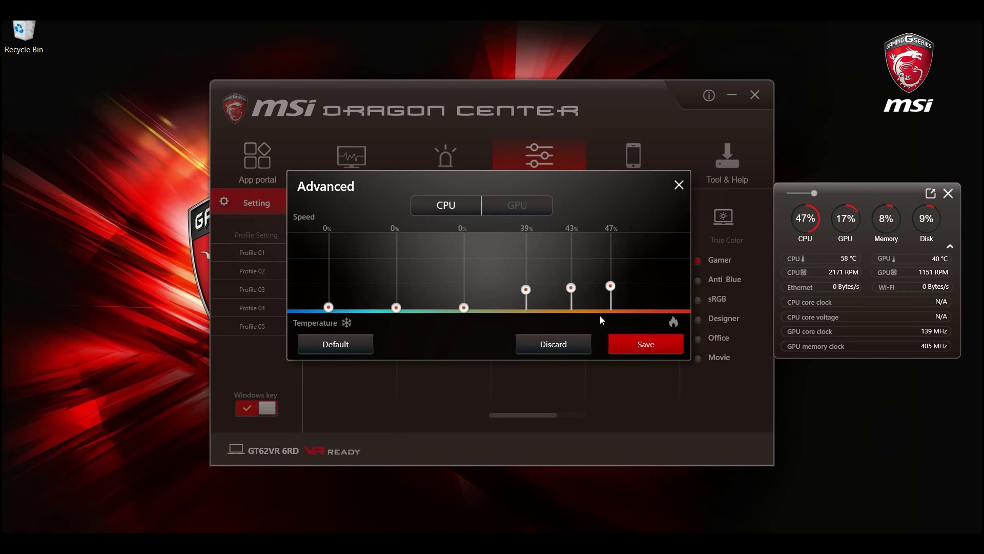
left_click(626, 338)
Raise the CPU curve's first point to 14%, second to 10%, and lift the third from 0%
left_click(622, 339)
left_click_drag(328, 307, 329, 301)
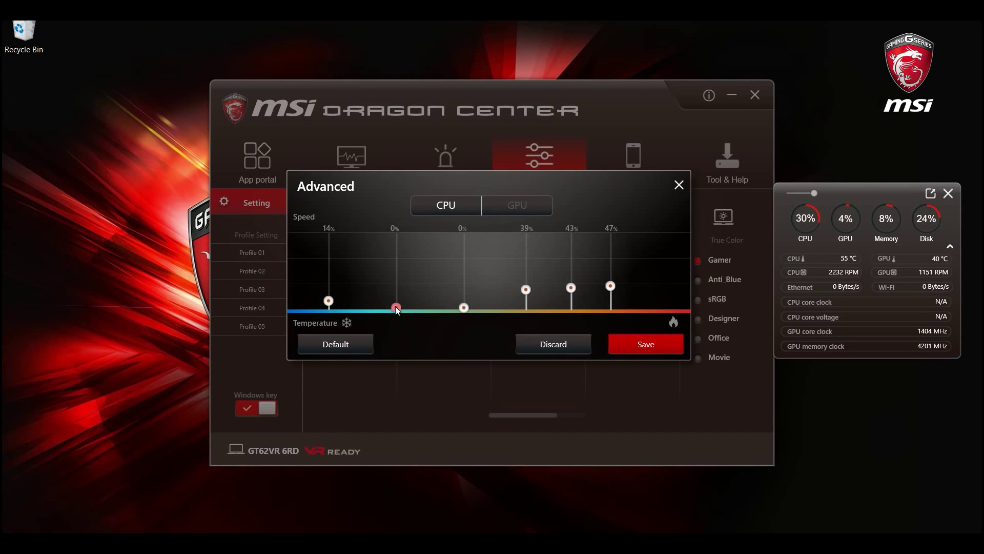
left_click_drag(396, 308, 397, 303)
left_click_drag(462, 307, 465, 296)
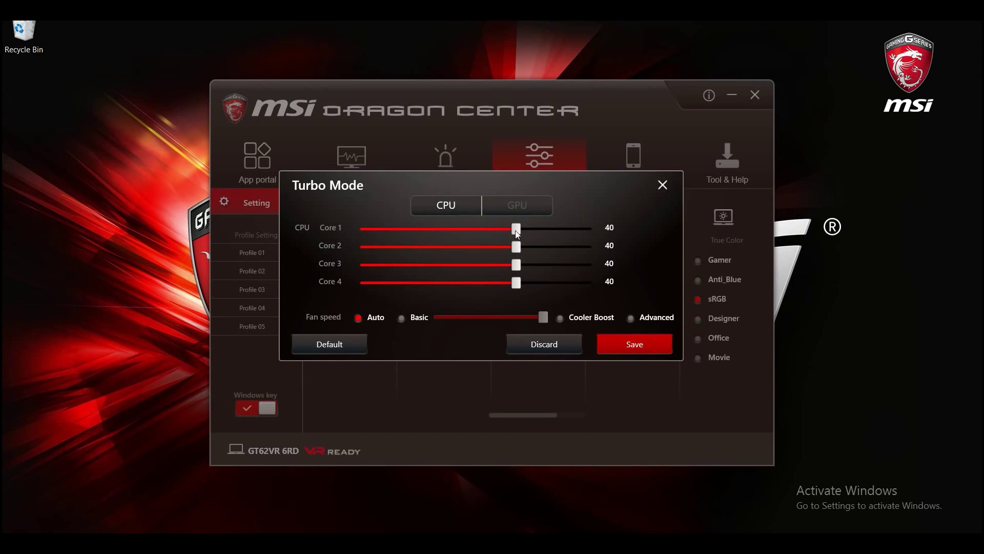
Nudge Core 1 to 41, then set GPU core offset to 83 MHz and VRAM offset to 196 MHz
left_click_drag(516, 229, 601, 251)
left_click(517, 205)
left_click(516, 253)
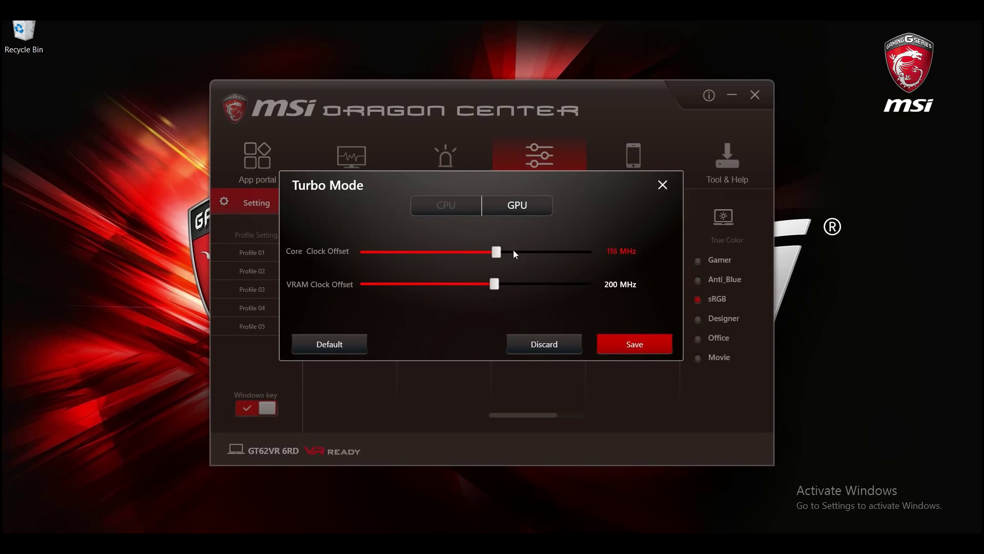
left_click_drag(515, 253, 452, 252)
mouse_move(493, 284)
left_mouse_down()
mouse_move(512, 284)
mouse_move(491, 284)
left_mouse_up()
left_click_drag(455, 252, 458, 251)
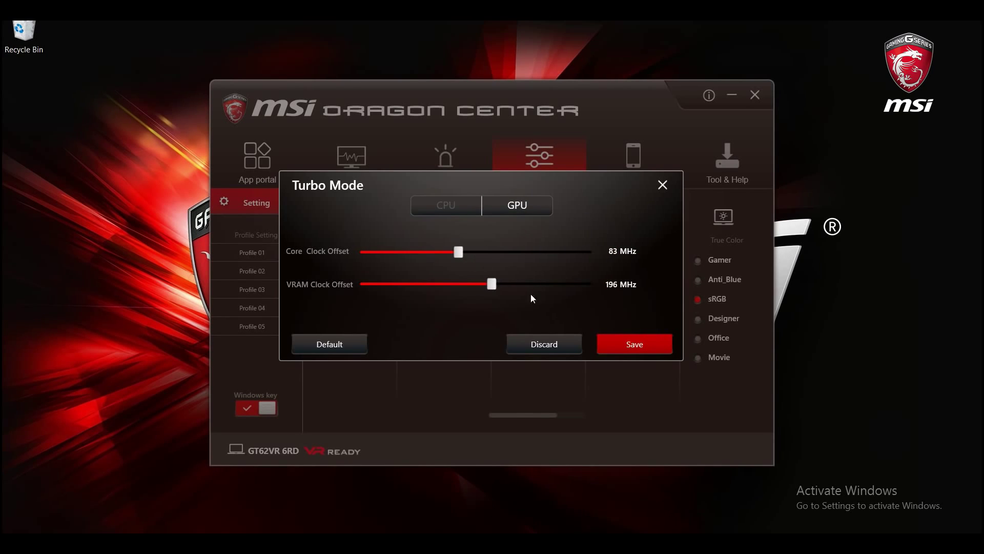